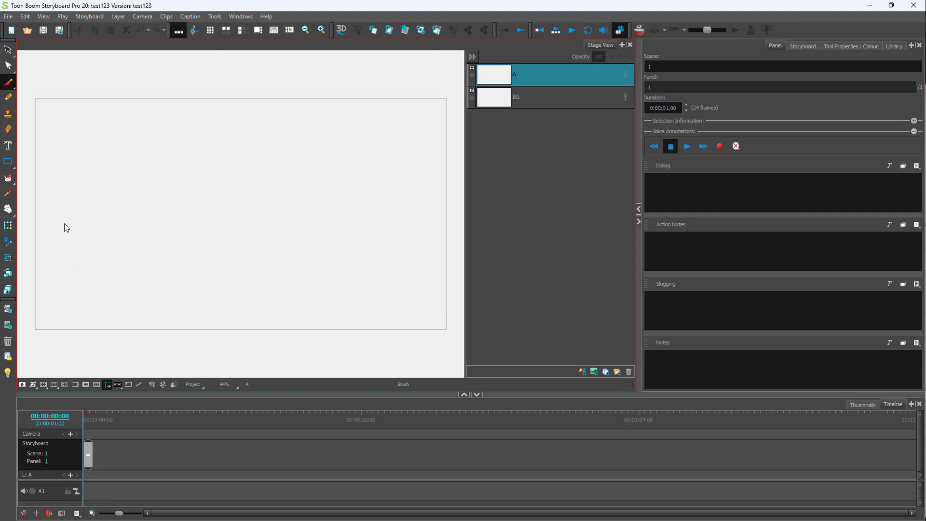
Step: Add layer B and sketch rough black loops of a circle left of the panel centre
left_click(594, 371)
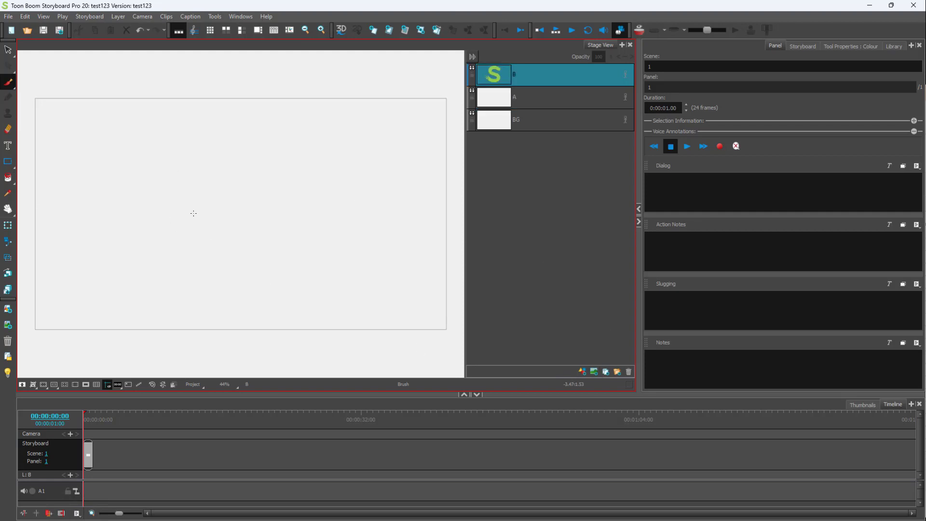
mouse_move(176, 201)
left_mouse_down()
mouse_move(168, 246)
mouse_move(240, 205)
left_mouse_up()
mouse_move(214, 247)
left_mouse_down()
mouse_move(192, 162)
mouse_move(232, 236)
mouse_move(182, 167)
mouse_move(252, 218)
mouse_move(198, 244)
left_mouse_up()
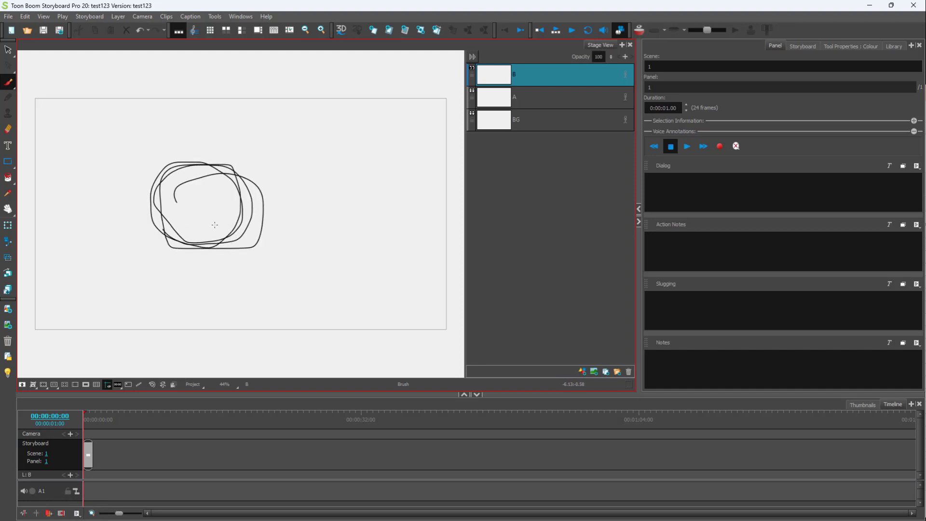
Step: Add layer C and raise the Brush tool's Maximum Size to about 73
left_click(584, 371)
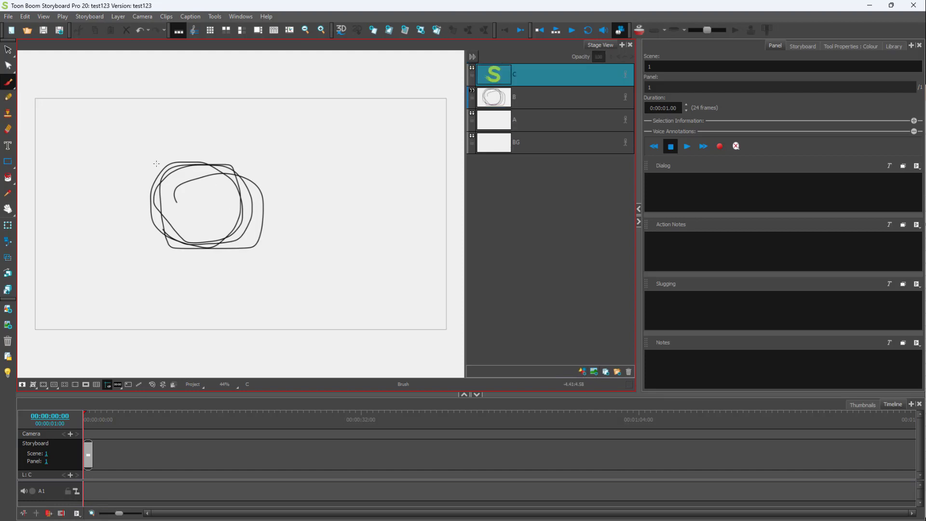
left_click(8, 85)
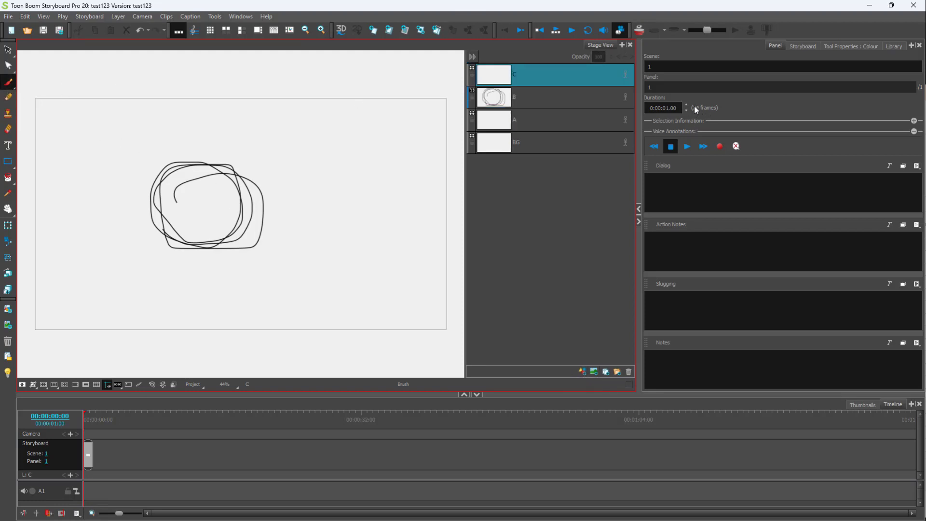
left_click(811, 46)
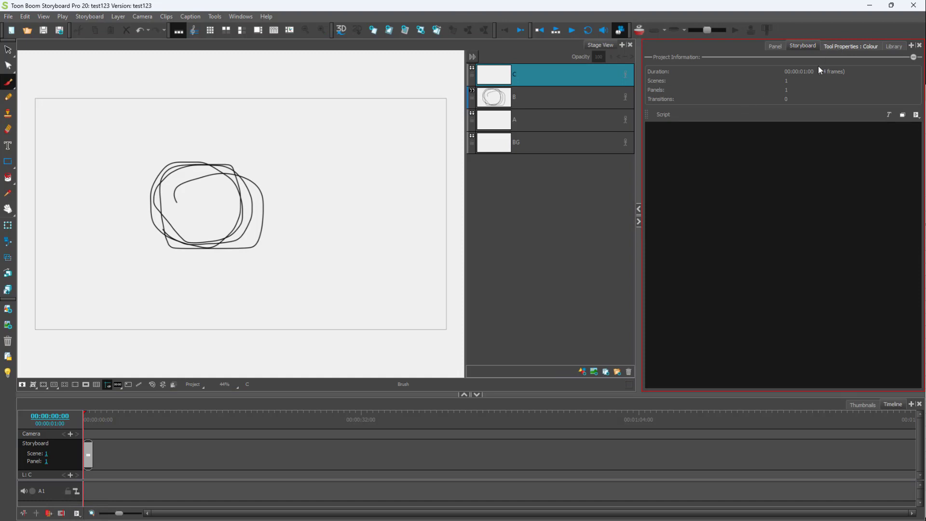
left_click(837, 45)
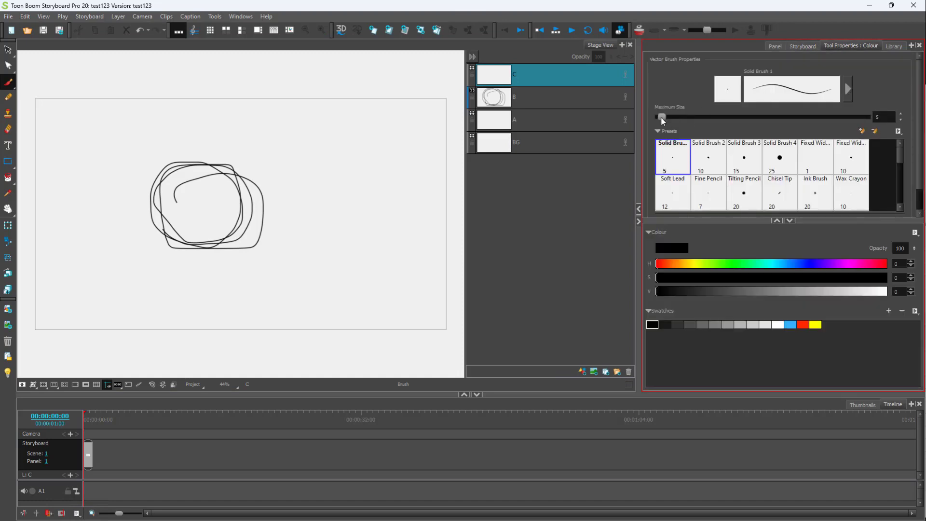
left_click_drag(674, 120, 697, 122)
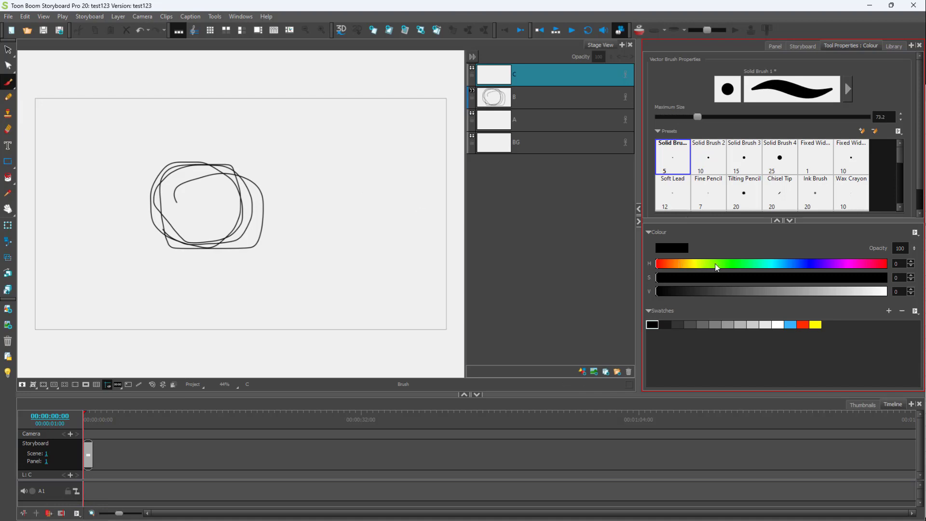
Step: Set the brush colour's HSV values to a deep dark green
left_click(720, 264)
left_click(725, 264)
left_click(857, 292)
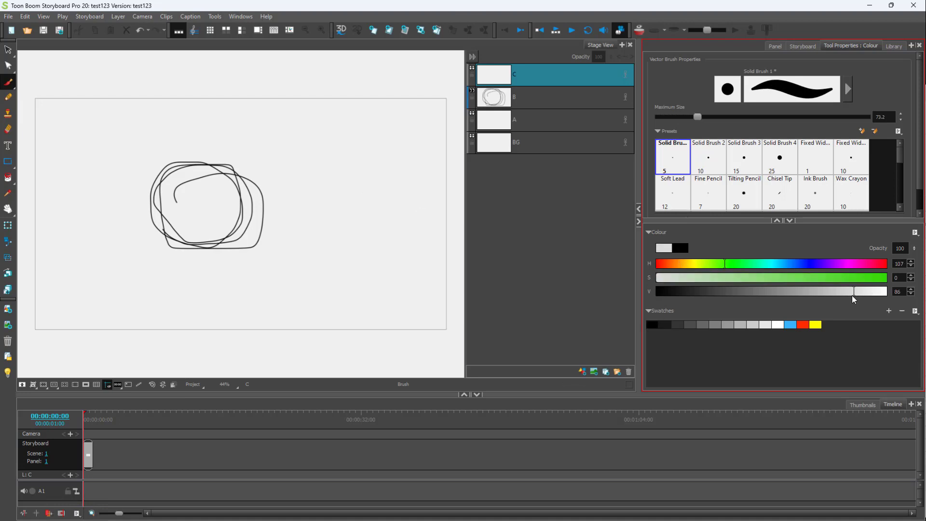
left_click(880, 278)
left_click_drag(858, 291, 734, 292)
Step: Trace a thick green circle over the sketch, then add empty layers D and E
mouse_move(158, 178)
left_mouse_down()
mouse_move(205, 163)
mouse_move(226, 170)
mouse_move(245, 210)
mouse_move(231, 238)
mouse_move(210, 250)
mouse_move(165, 226)
mouse_move(147, 200)
mouse_move(167, 171)
left_mouse_up()
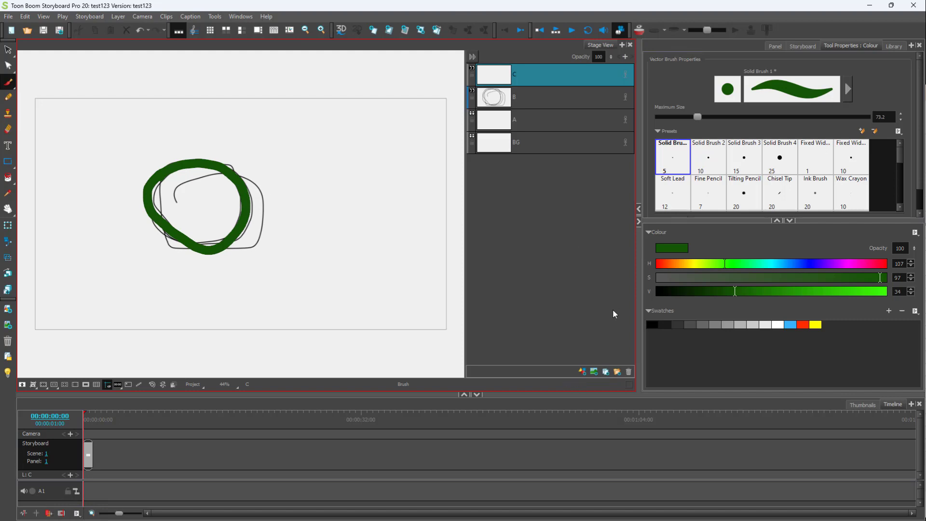
left_click(595, 372)
left_click(594, 373)
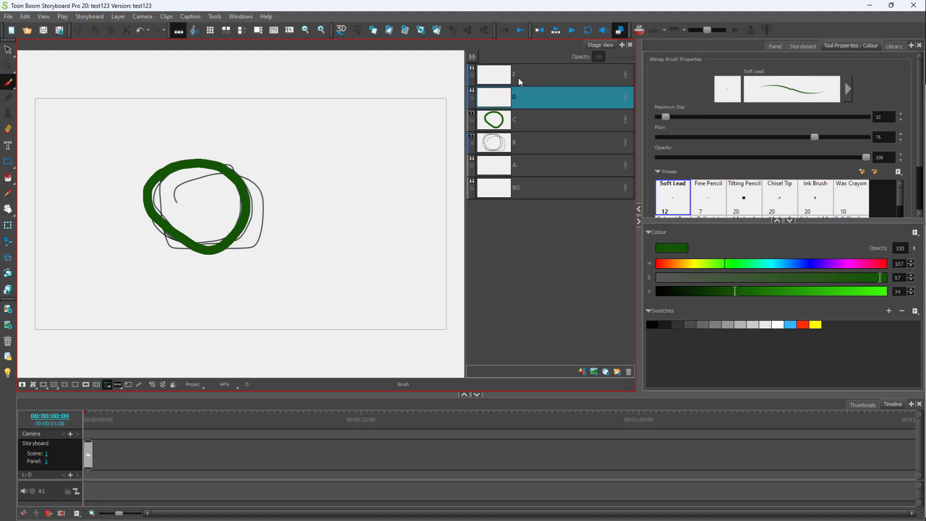
Step: Delete layer E and set the brush to dark red hue 2 at size 10.4
left_click(629, 372)
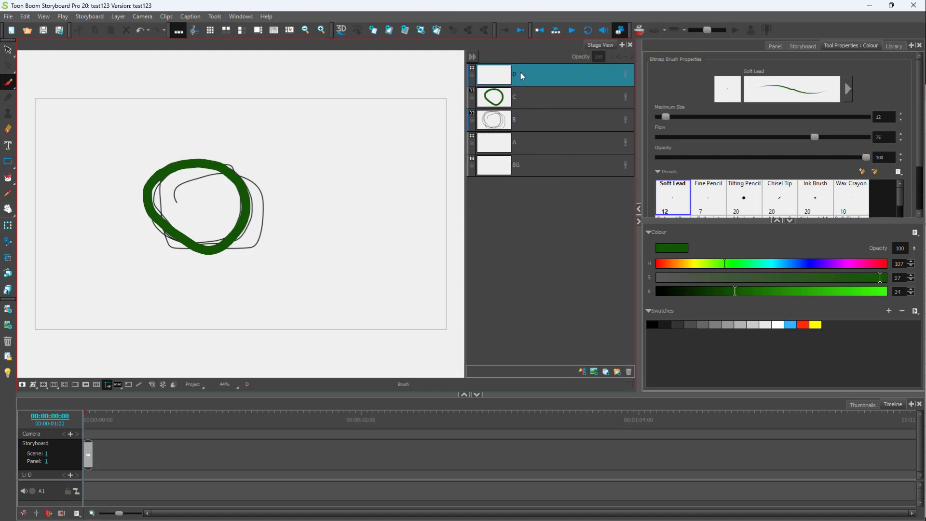
left_click(658, 264)
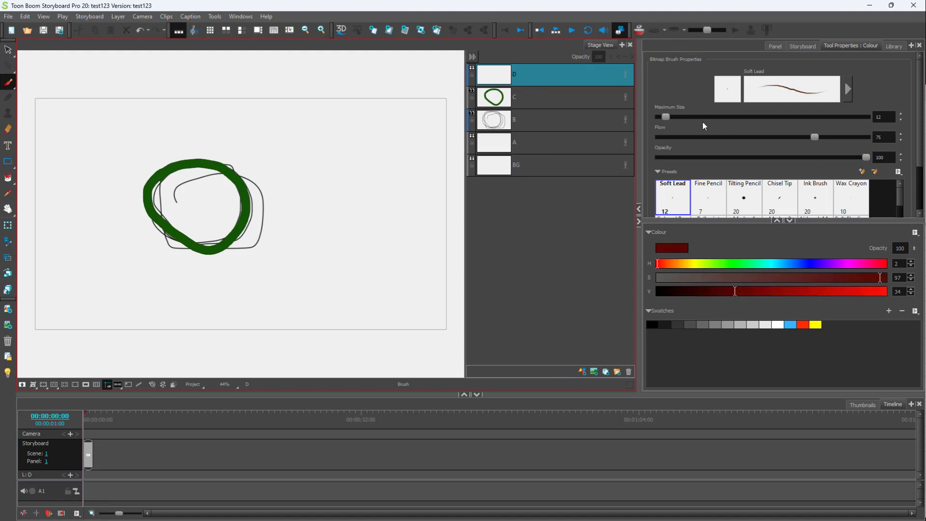
left_click_drag(668, 116, 662, 115)
left_click(668, 116)
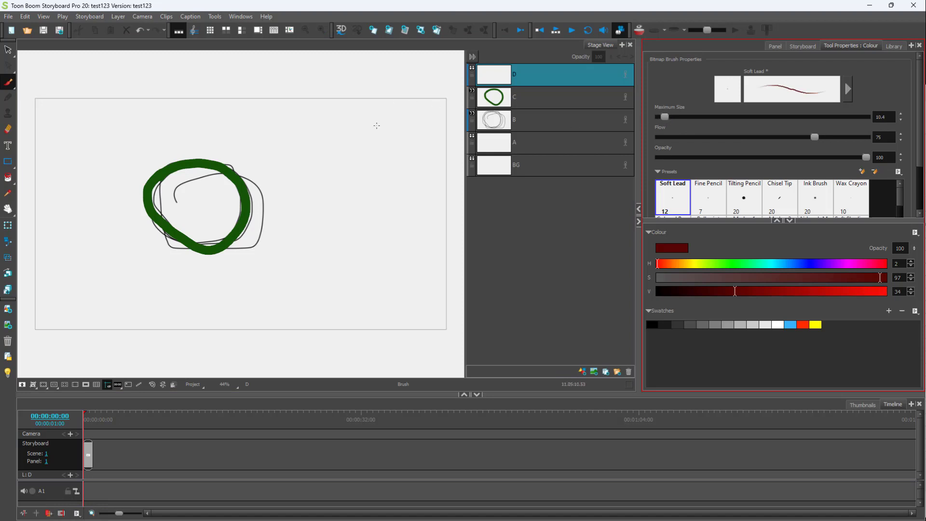
Step: On layer D, draw dark-red arrows at upper right and left and hand-write 'Mote' below
mouse_move(360, 118)
left_mouse_down()
mouse_move(269, 151)
mouse_move(263, 163)
mouse_move(265, 144)
mouse_move(309, 164)
left_mouse_up()
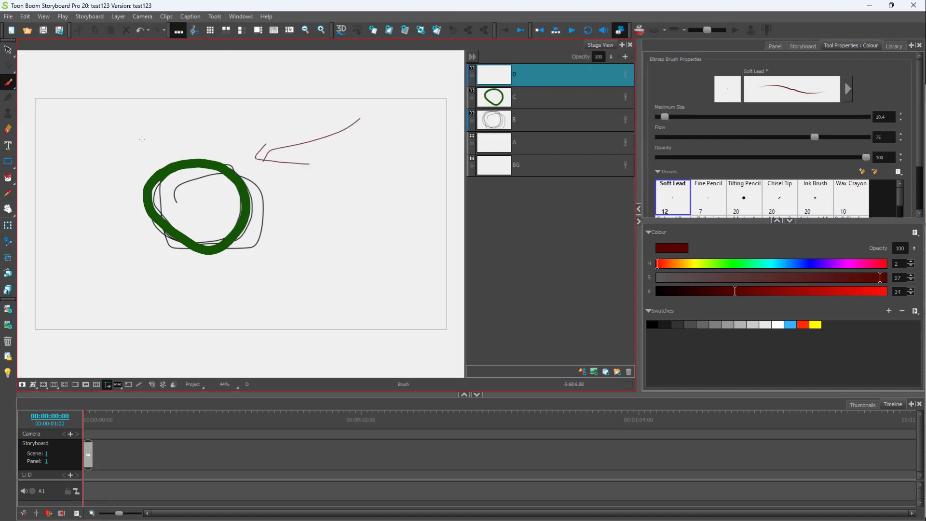
mouse_move(98, 117)
left_mouse_down()
mouse_move(137, 166)
mouse_move(129, 170)
mouse_move(134, 153)
left_mouse_up()
mouse_move(242, 259)
left_mouse_down()
mouse_move(264, 255)
mouse_move(271, 290)
left_mouse_up()
left_click_drag(292, 241, 291, 293)
mouse_move(283, 271)
left_mouse_down()
mouse_move(302, 267)
mouse_move(325, 296)
mouse_move(357, 301)
left_mouse_up()
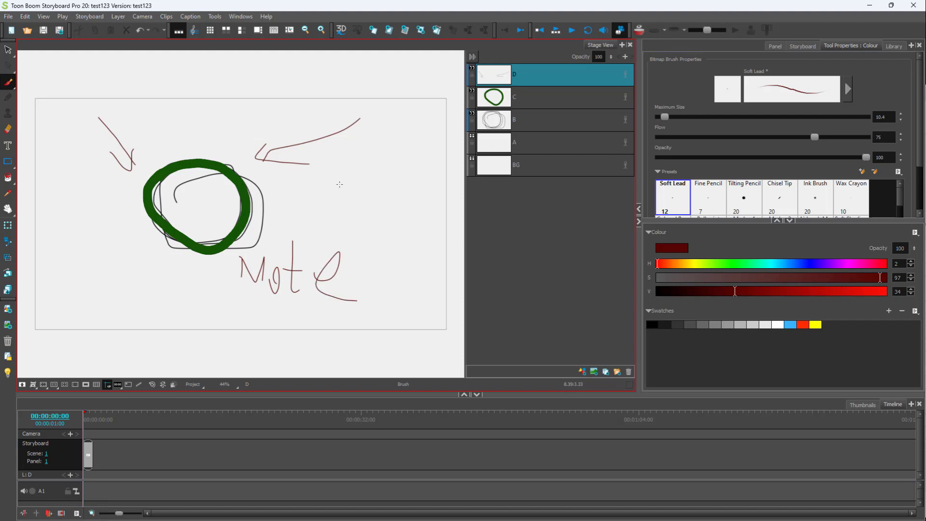
Step: Add another arrow right of the circle, then brighten V to 90 for bright red strokes above
mouse_move(316, 177)
left_mouse_down()
mouse_move(274, 209)
mouse_move(319, 214)
left_mouse_up()
left_click(865, 291)
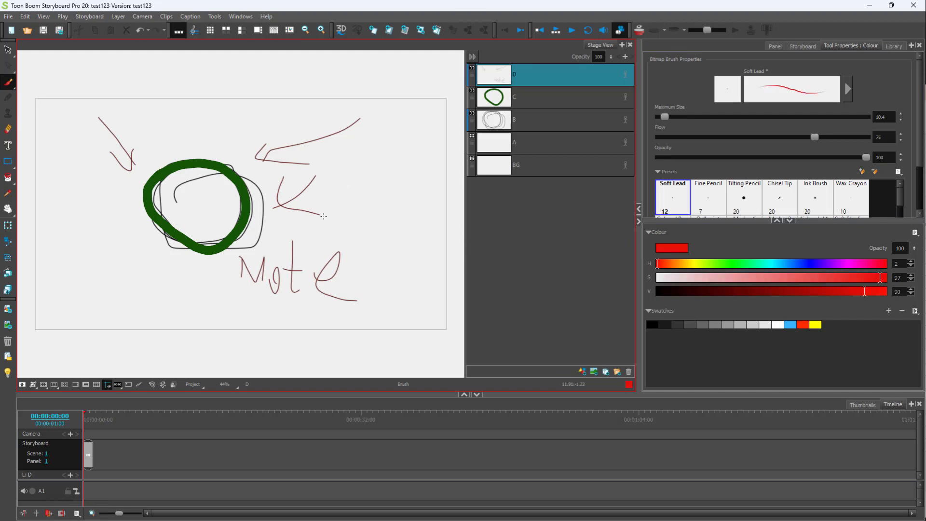
mouse_move(222, 106)
left_mouse_down()
mouse_move(223, 141)
mouse_move(273, 138)
left_mouse_up()
Step: Add layer D_1 with a thin red loop over the circle and open the Windows menu
left_click(606, 372)
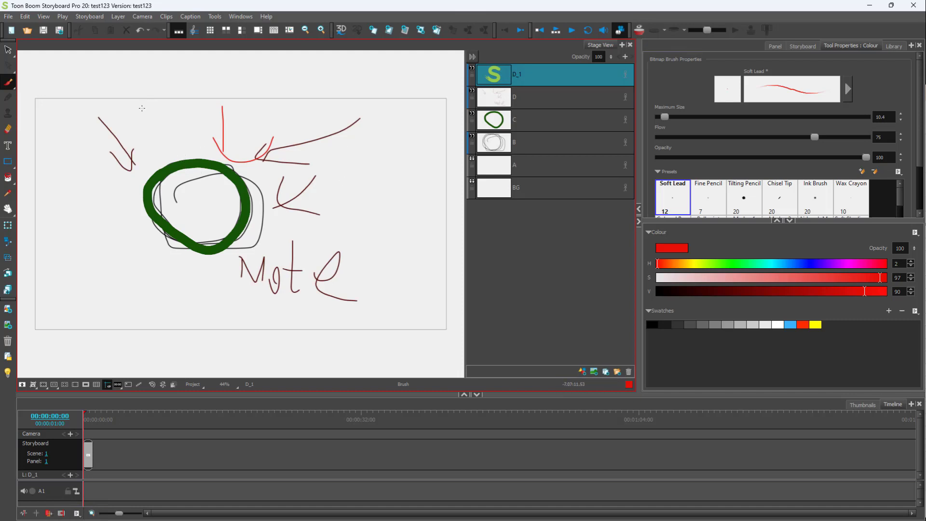
mouse_move(233, 203)
left_mouse_down()
mouse_move(290, 143)
mouse_move(304, 200)
mouse_move(226, 217)
mouse_move(209, 180)
mouse_move(261, 185)
mouse_move(256, 165)
mouse_move(341, 121)
mouse_move(329, 188)
mouse_move(270, 163)
mouse_move(318, 161)
mouse_move(302, 116)
mouse_move(390, 94)
mouse_move(372, 164)
mouse_move(292, 150)
left_mouse_up()
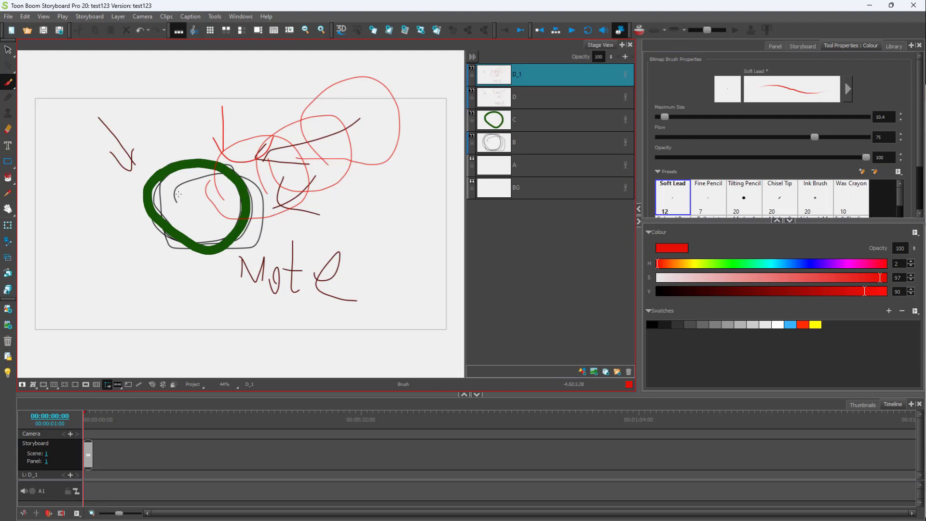
left_click(238, 19)
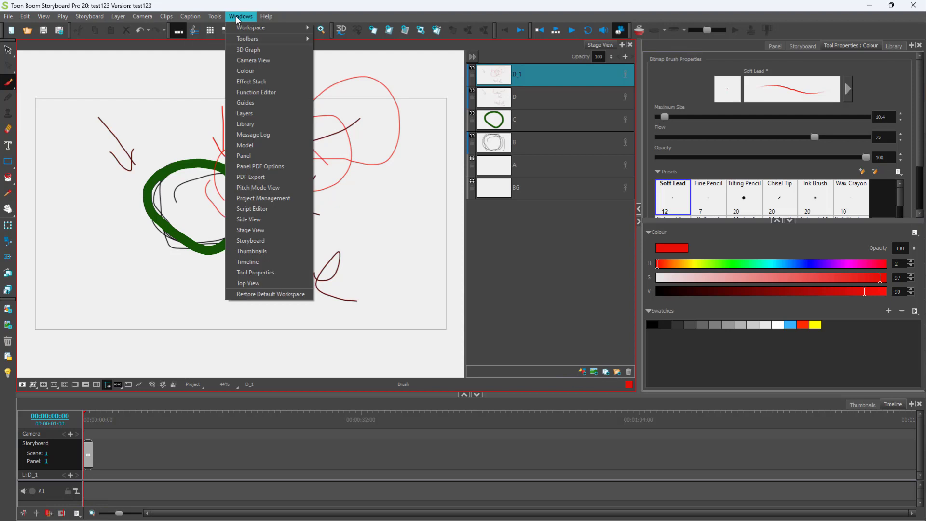
Step: Open the Layers window, nudge it right, and inspect layers D, C and A
left_click(257, 115)
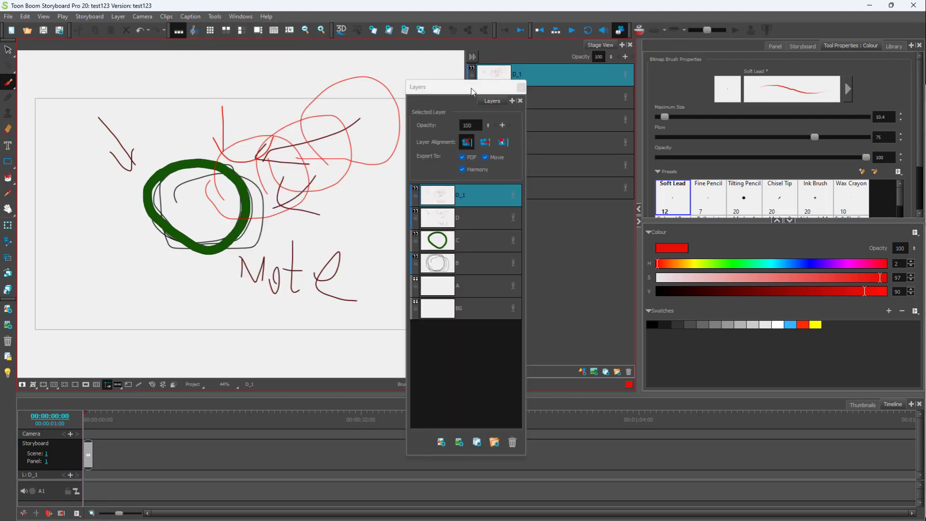
left_click_drag(471, 91, 493, 100)
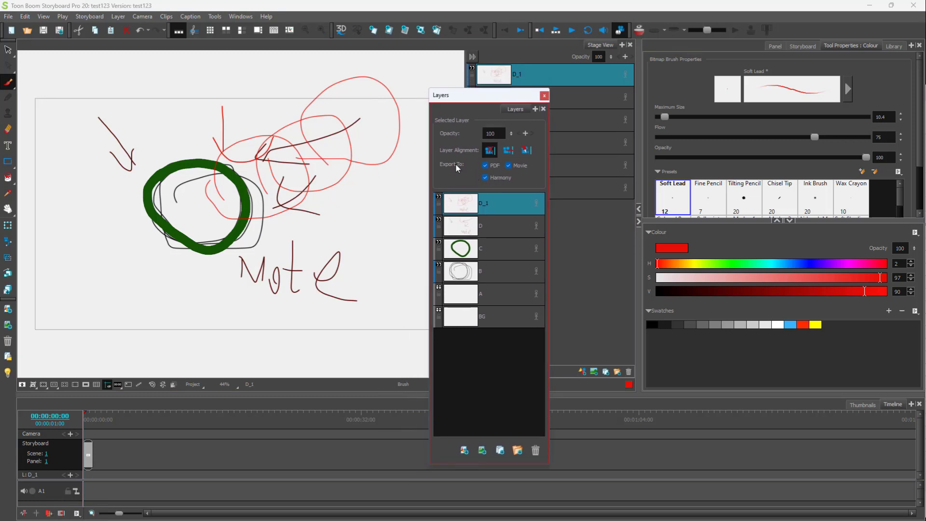
left_click(462, 226)
left_click(464, 251)
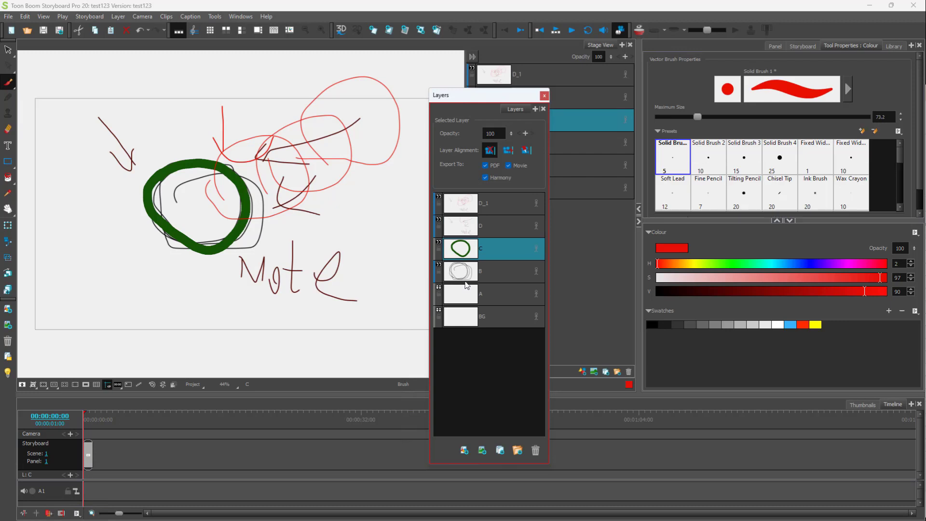
left_click(467, 296)
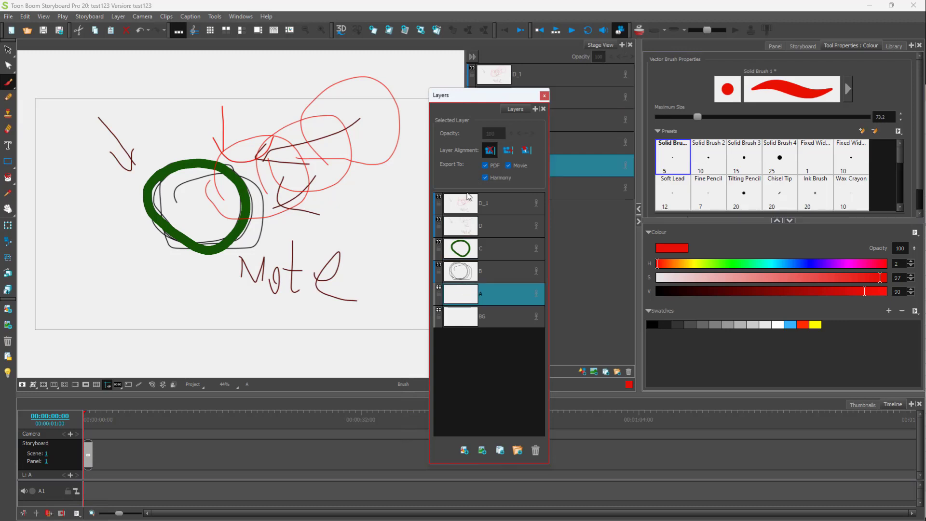
Step: Set layer D_1 to export to PDF and Harmony only, with Movie unchecked
left_click(471, 214)
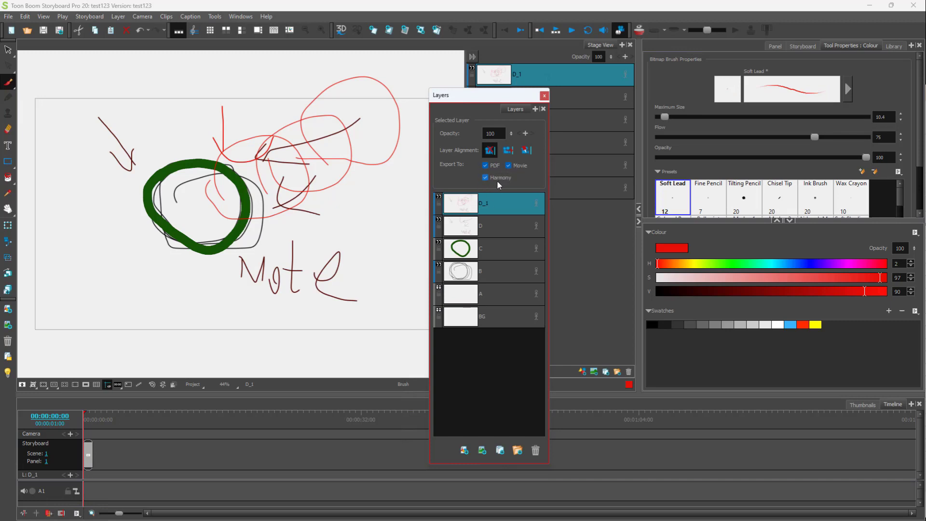
left_click(486, 166)
left_click(486, 165)
left_click(505, 220)
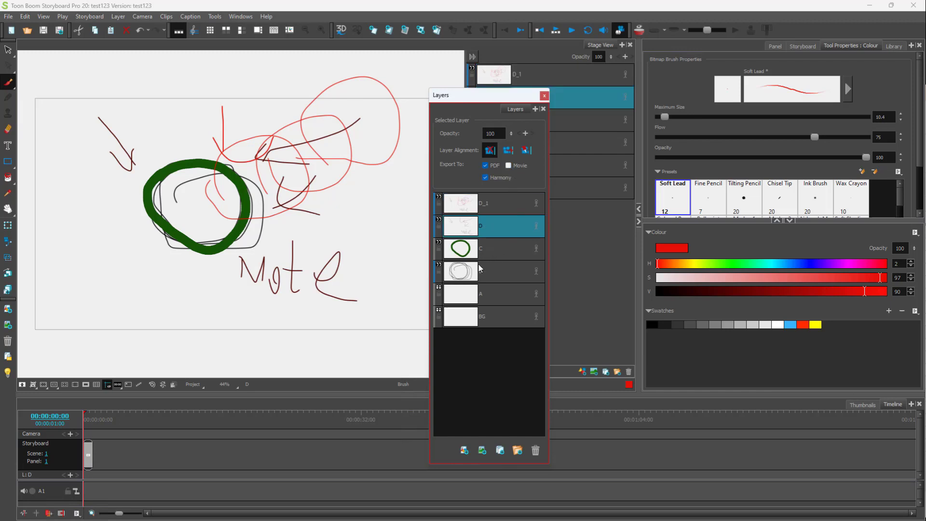
Step: Uncheck PDF and Movie export for layer B, leaving only Harmony
left_click(487, 242)
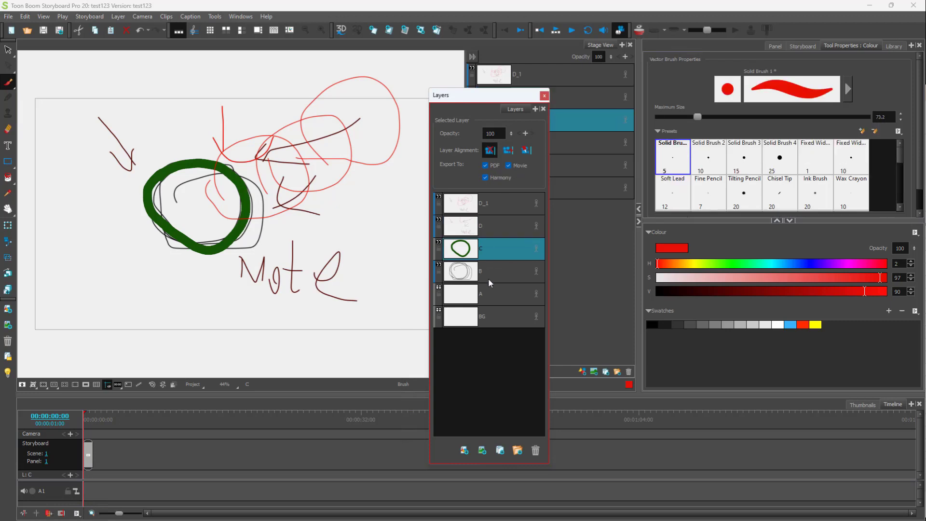
left_click(497, 277)
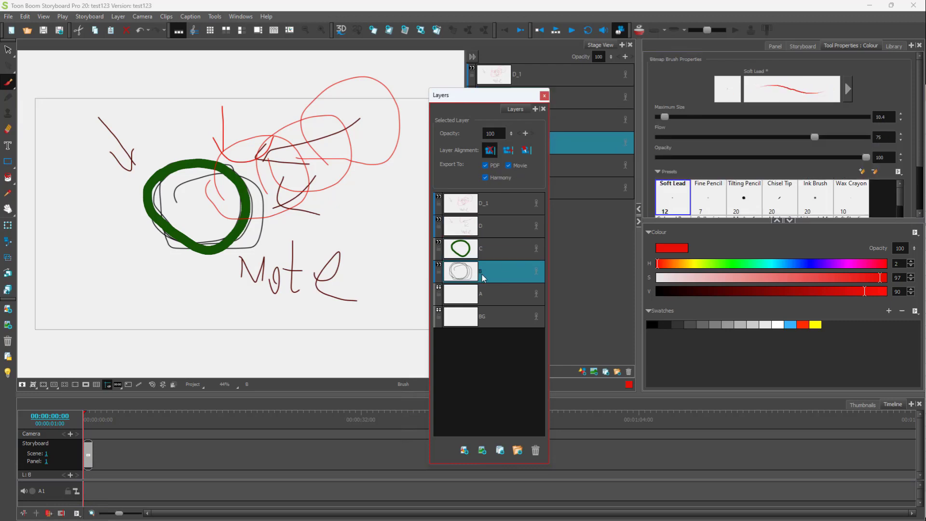
left_click(475, 244)
left_click(482, 271)
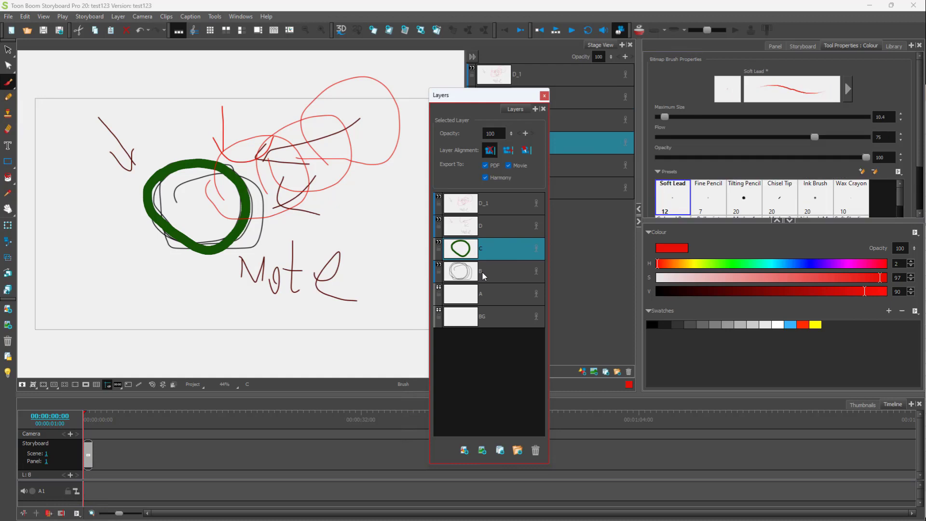
left_click(485, 165)
left_click(508, 165)
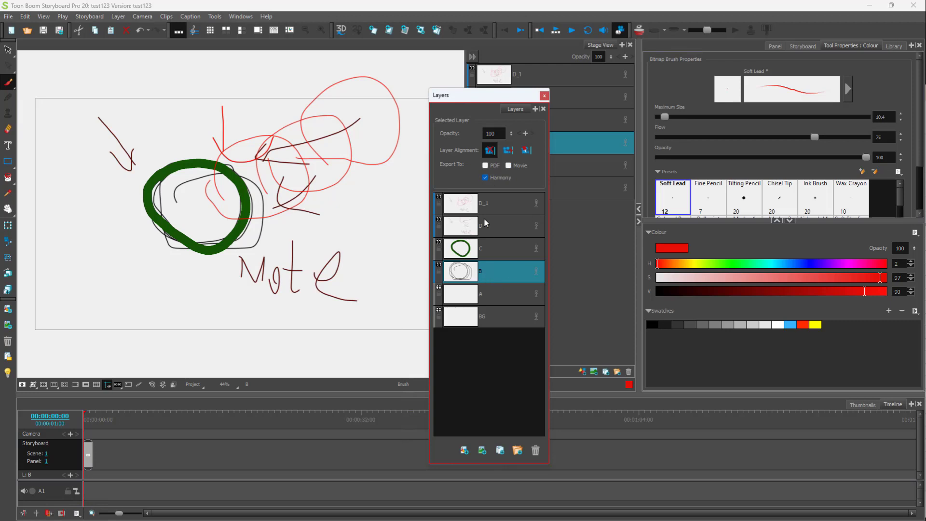
left_click(495, 245)
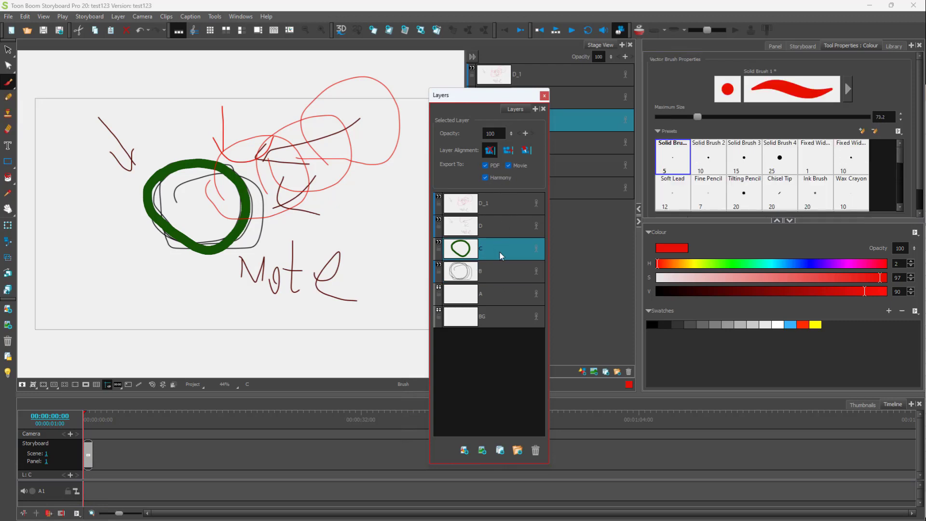
left_click(508, 272)
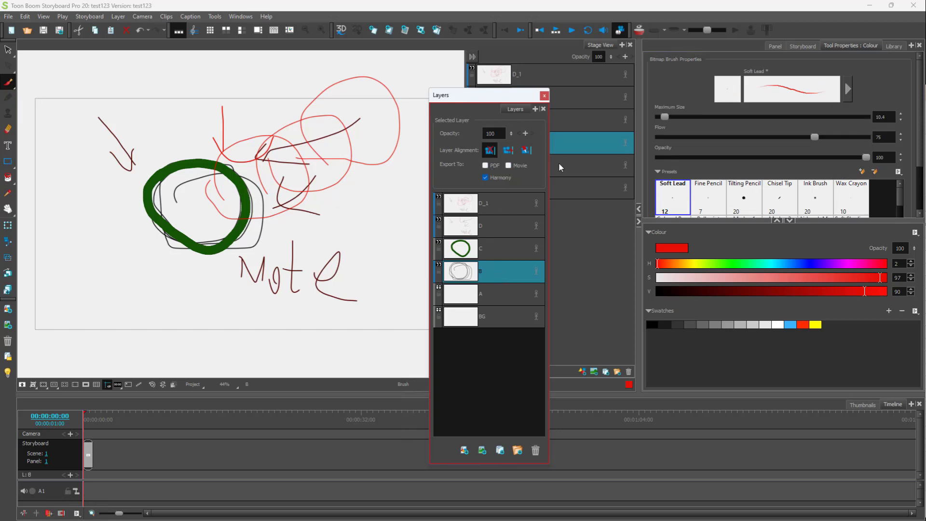
Step: Review export settings of layers D_1, D, C and B, and move the Layers window right
left_click(504, 207)
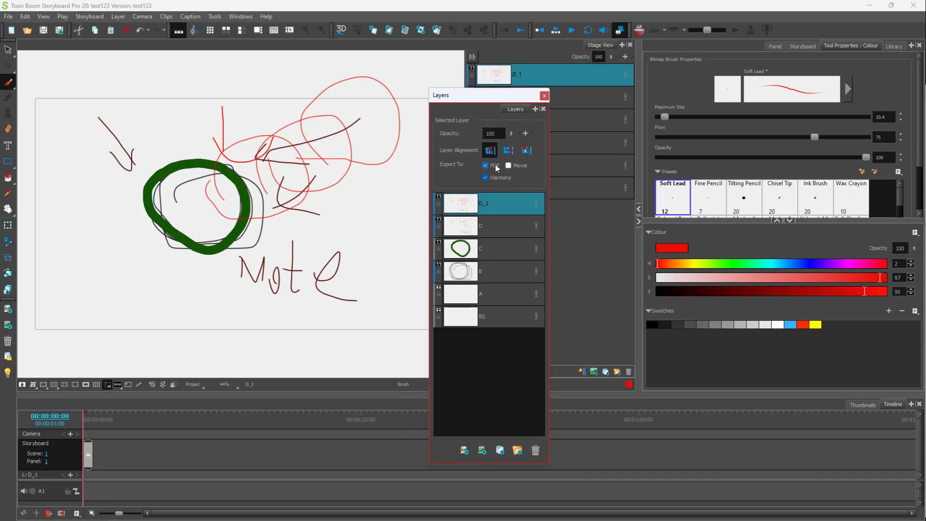
left_click(496, 224)
left_click(499, 201)
left_click(494, 227)
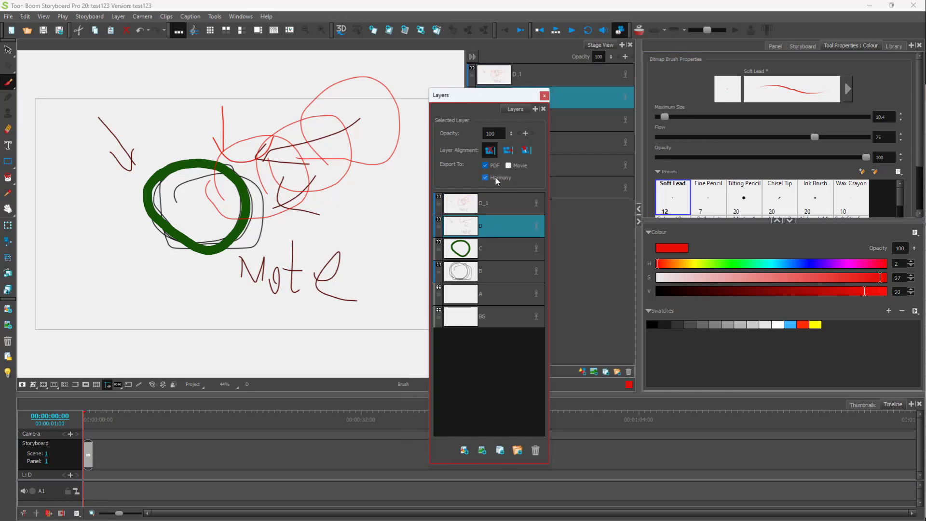
left_click(492, 245)
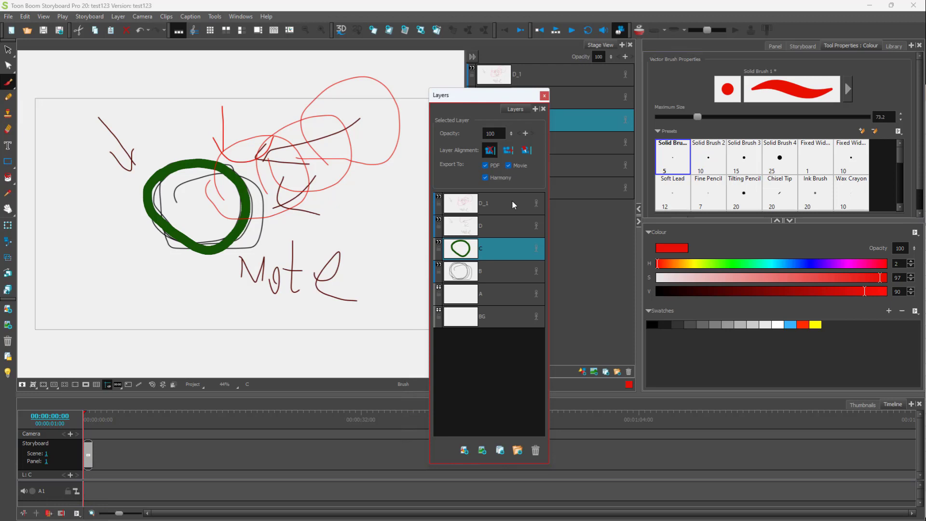
left_click(503, 270)
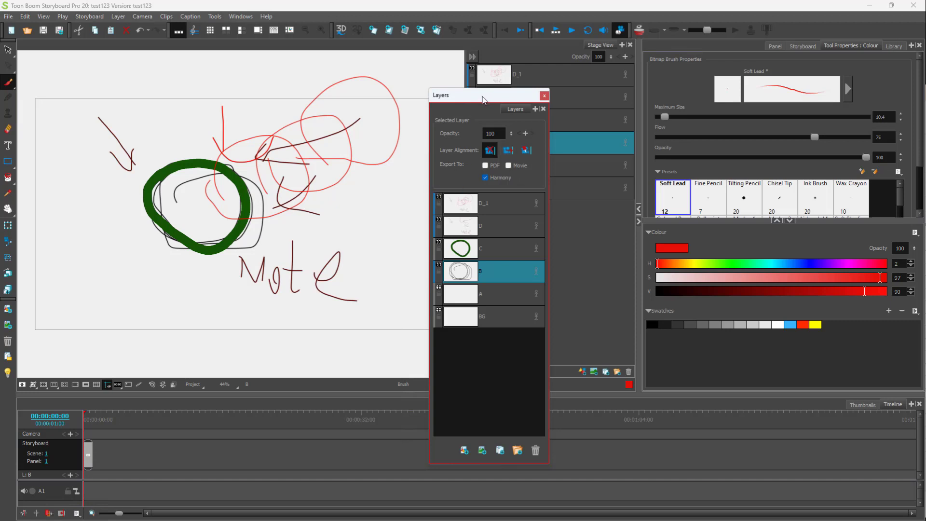
left_click_drag(484, 96, 528, 98)
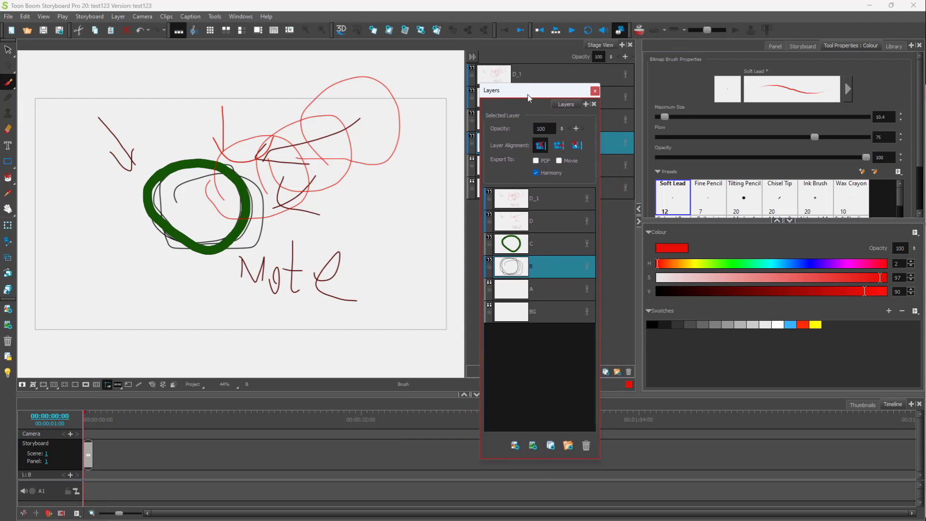